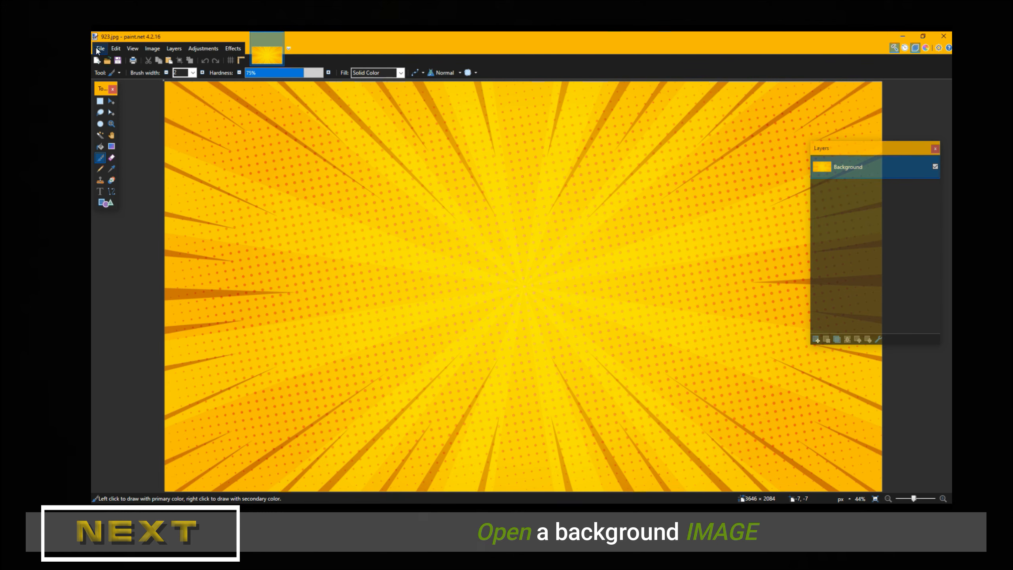
Step: Open IMG_1504 ps_Sharpen as a second document next to the comic background
click(99, 49)
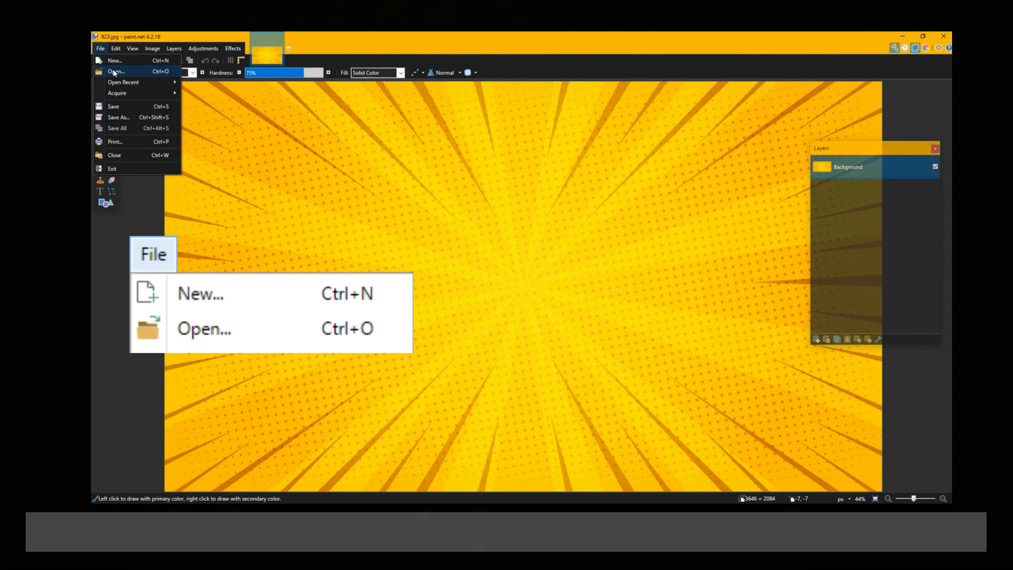
click(114, 72)
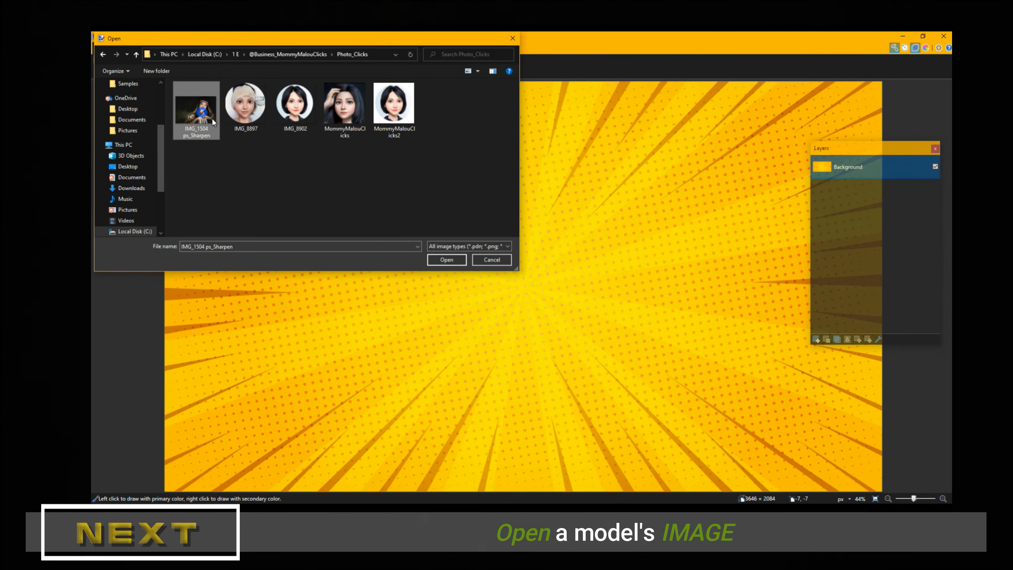
click(440, 259)
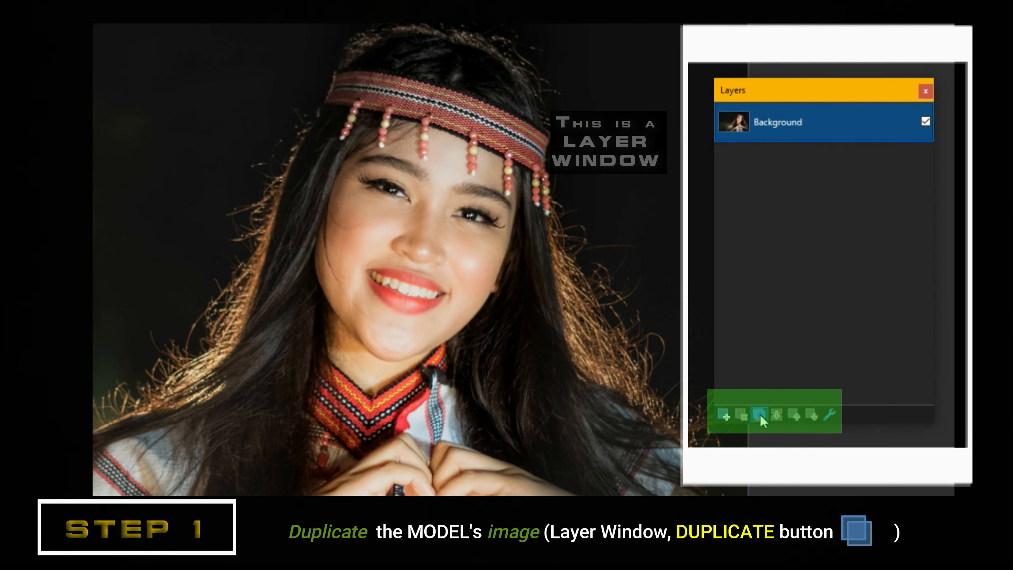
Step: Duplicate the model photo's Background layer into a second copy
click(760, 415)
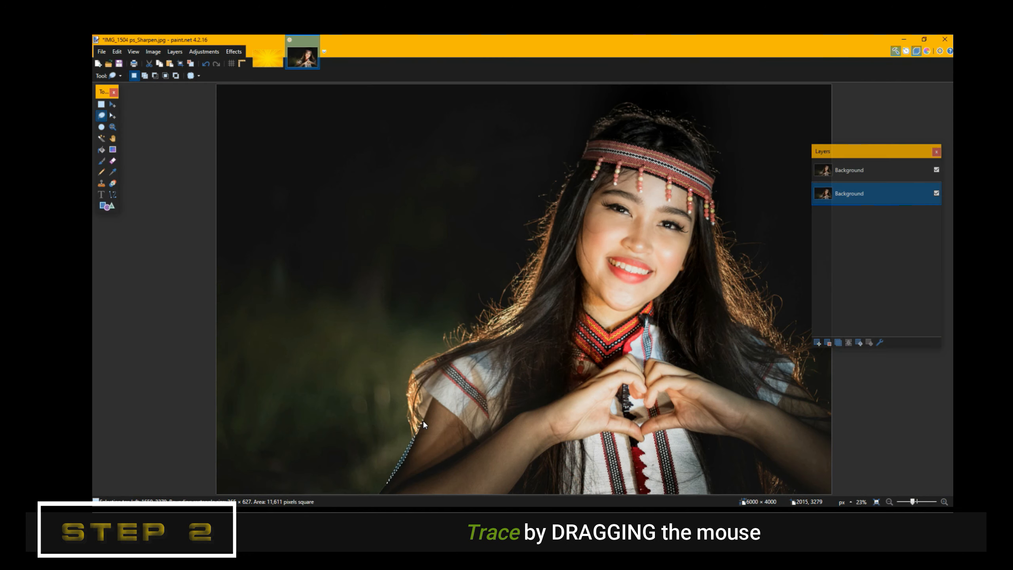
Step: Lasso from the model's left arm up over her shoulder and around her hair until the selection closes
drag(424, 418, 416, 405)
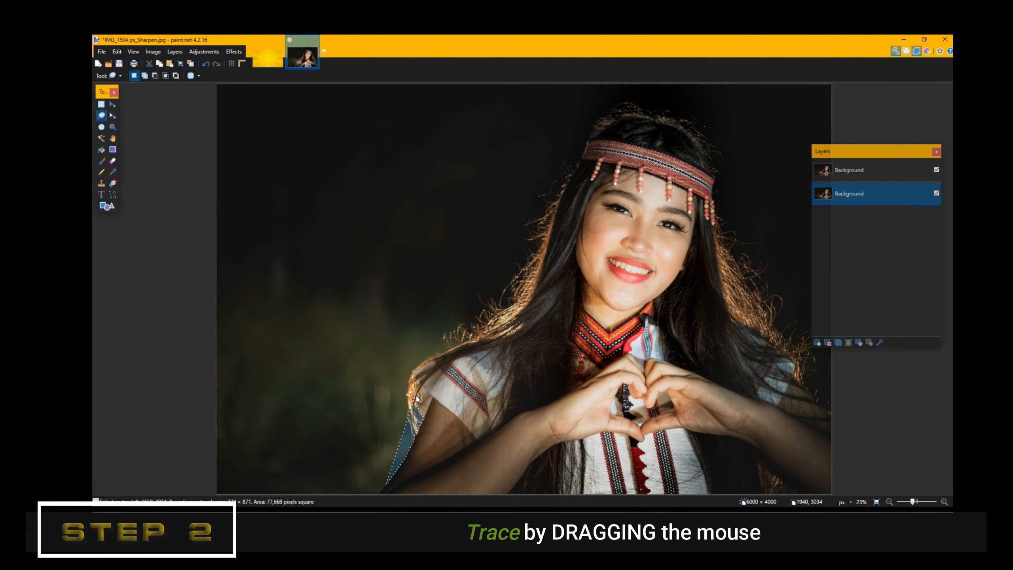
drag(420, 364, 484, 333)
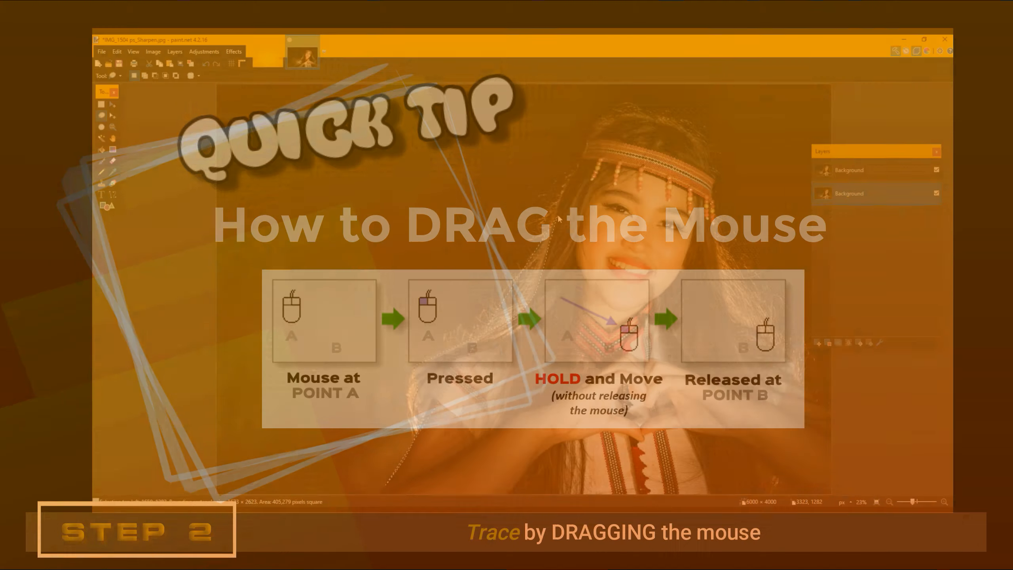
mouse_move(557, 215)
mouse_down()
mouse_move(575, 164)
mouse_move(610, 121)
mouse_move(640, 114)
mouse_move(695, 139)
mouse_move(716, 180)
mouse_move(728, 311)
mouse_move(787, 353)
mouse_move(795, 383)
mouse_move(831, 413)
mouse_move(835, 492)
mouse_up()
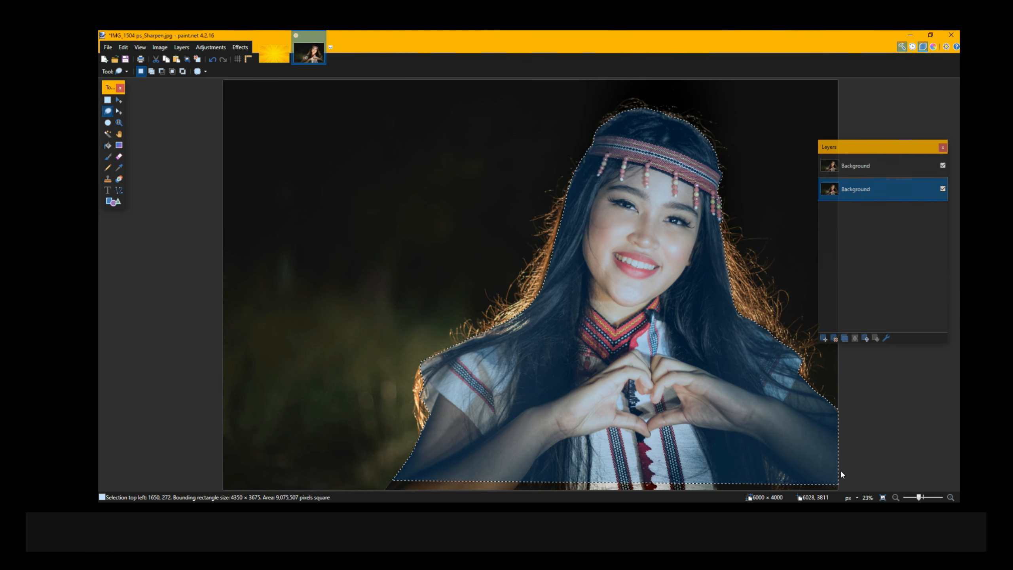
Step: Cut the traced model, paste it onto a new top Layer 3, and hide the hollowed Background
click(156, 63)
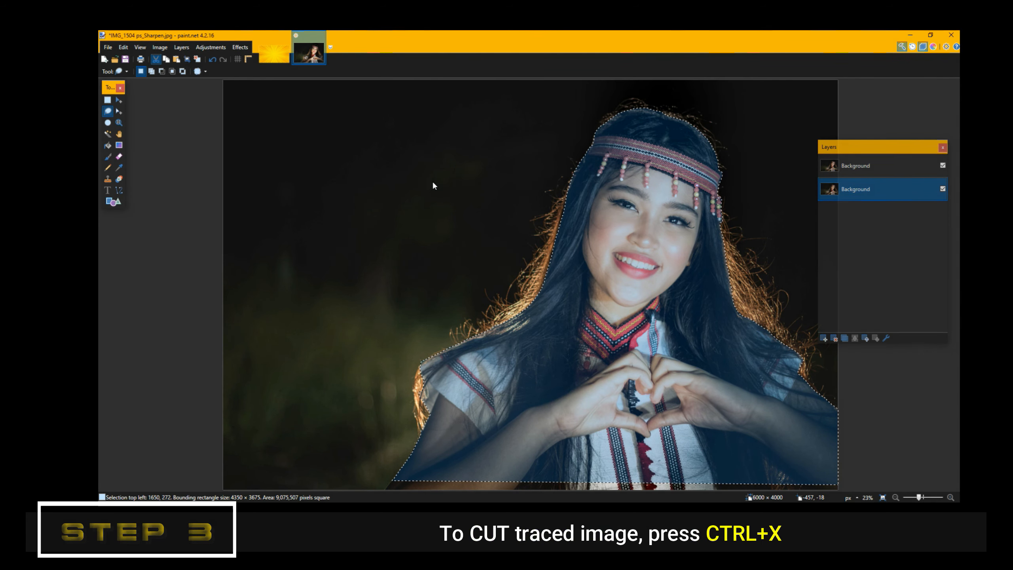
key(ctrl+x)
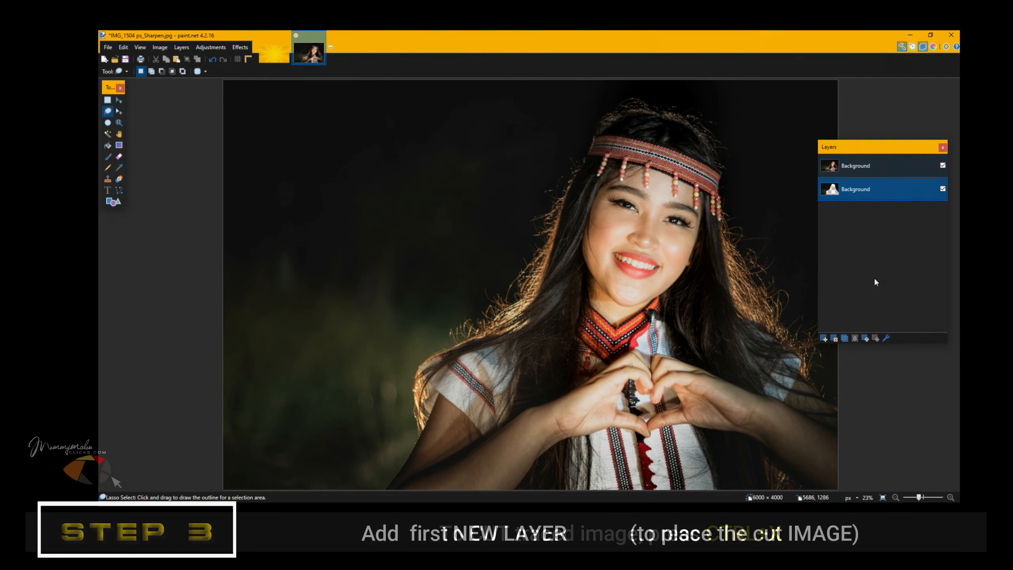
click(824, 337)
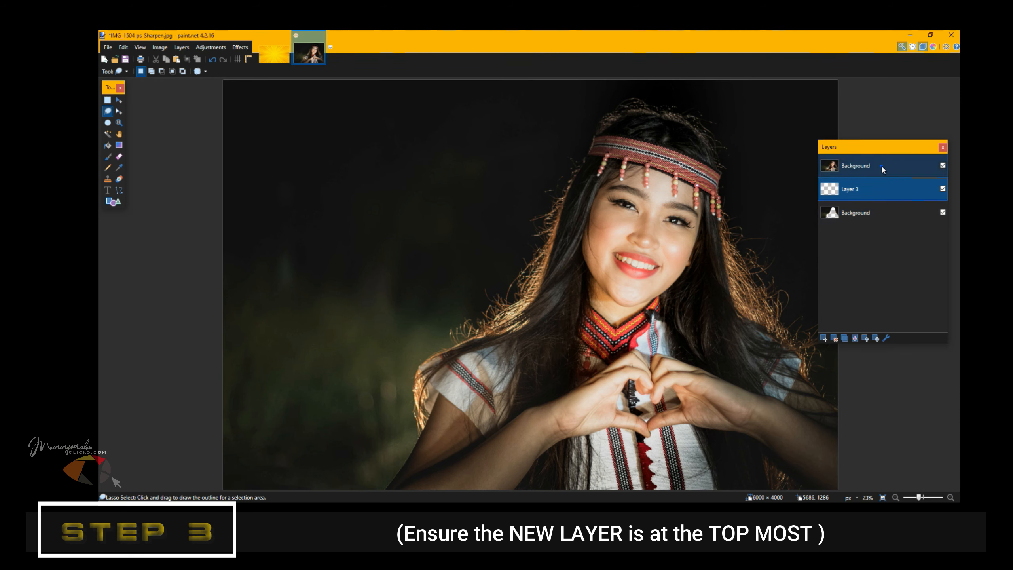
drag(882, 167, 882, 219)
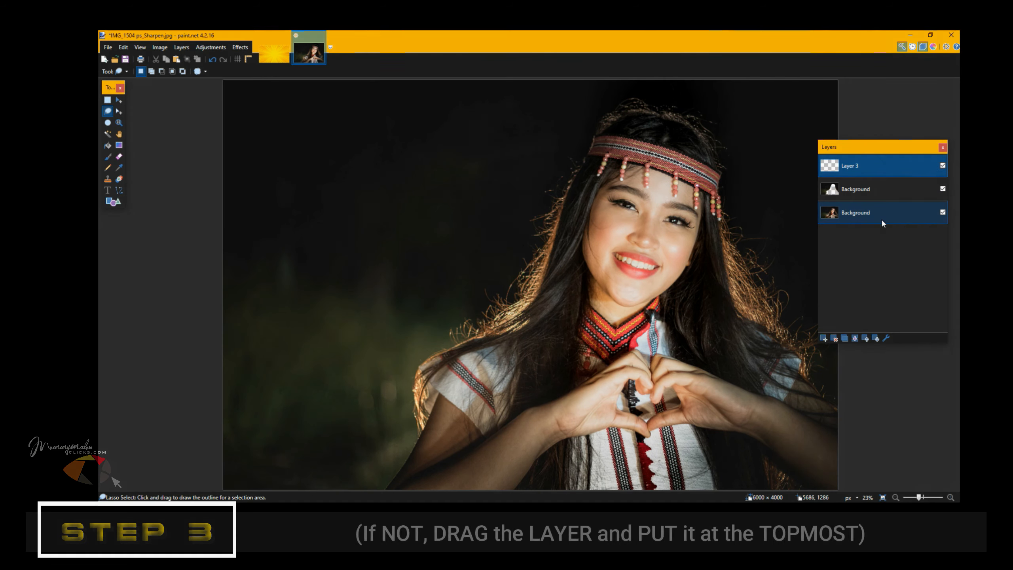
click(885, 165)
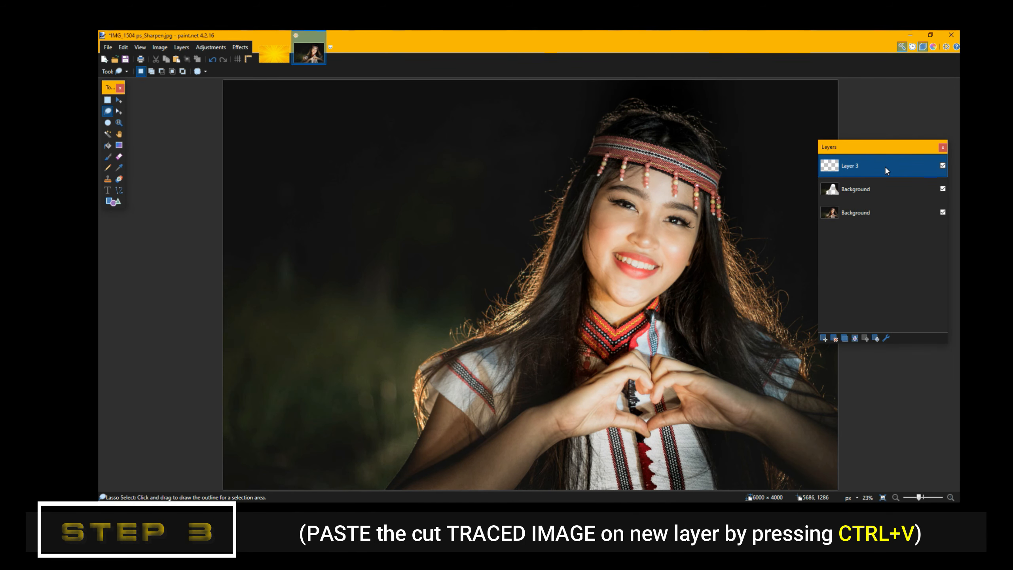
key(ctrl+v)
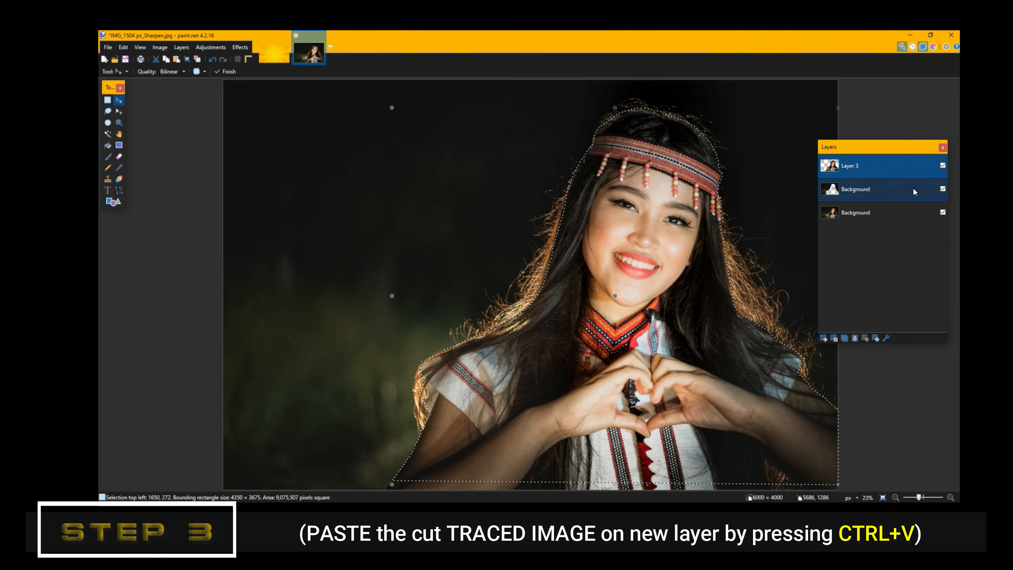
click(943, 189)
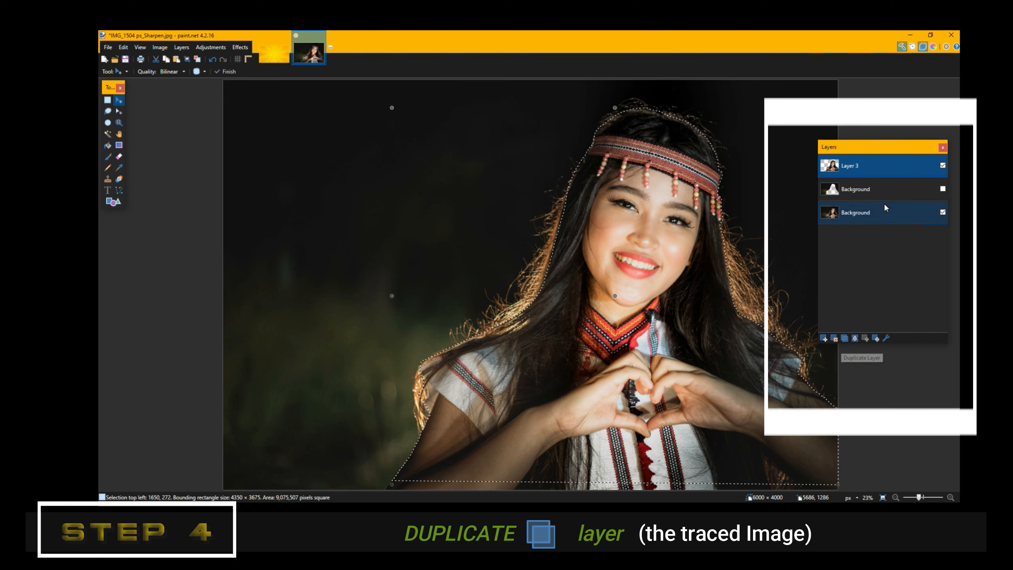
Step: Duplicate Layer 3, commit the paste, and delete the leftover untraced Background layer
click(845, 338)
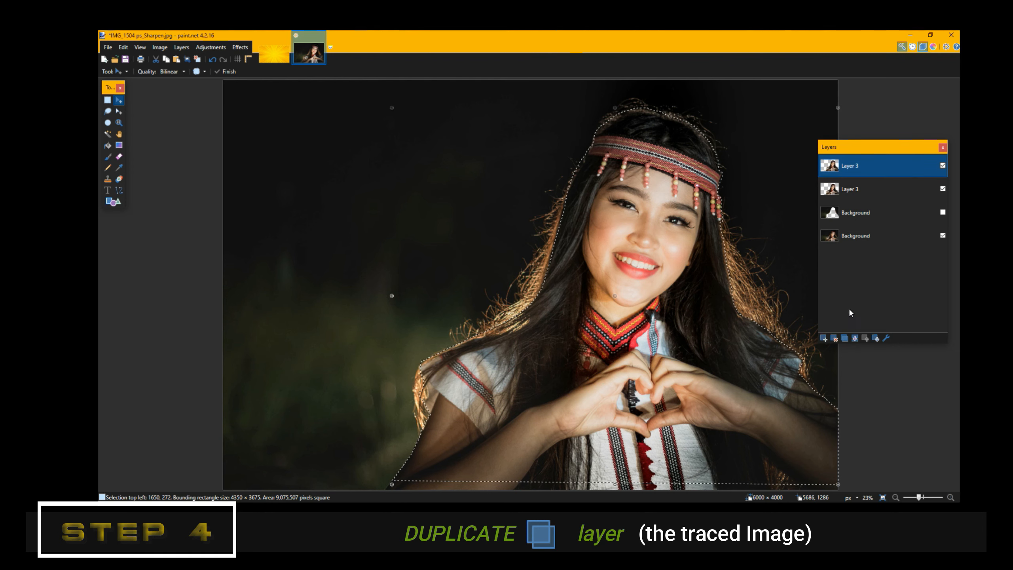
key(ctrl+d)
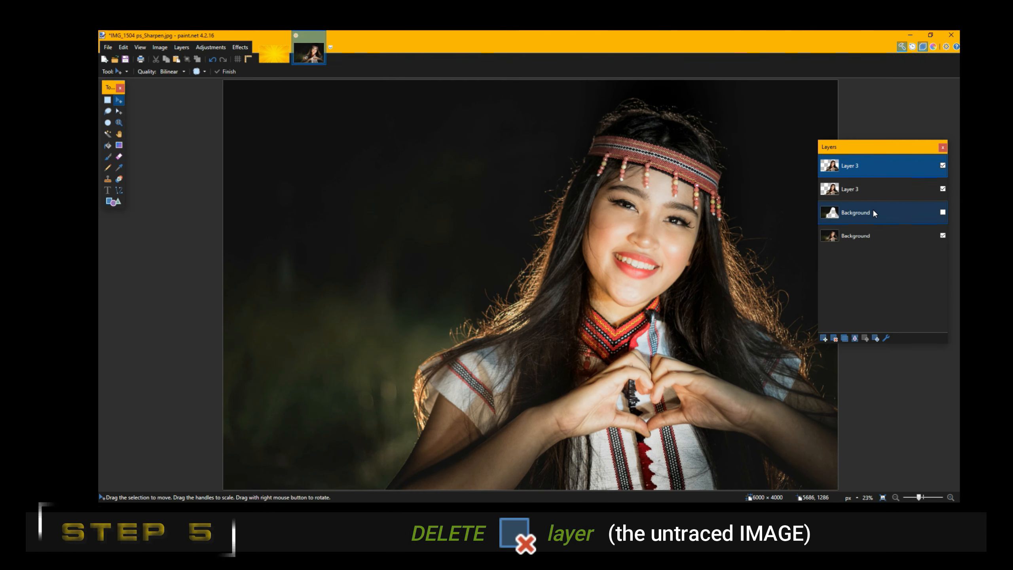
click(873, 213)
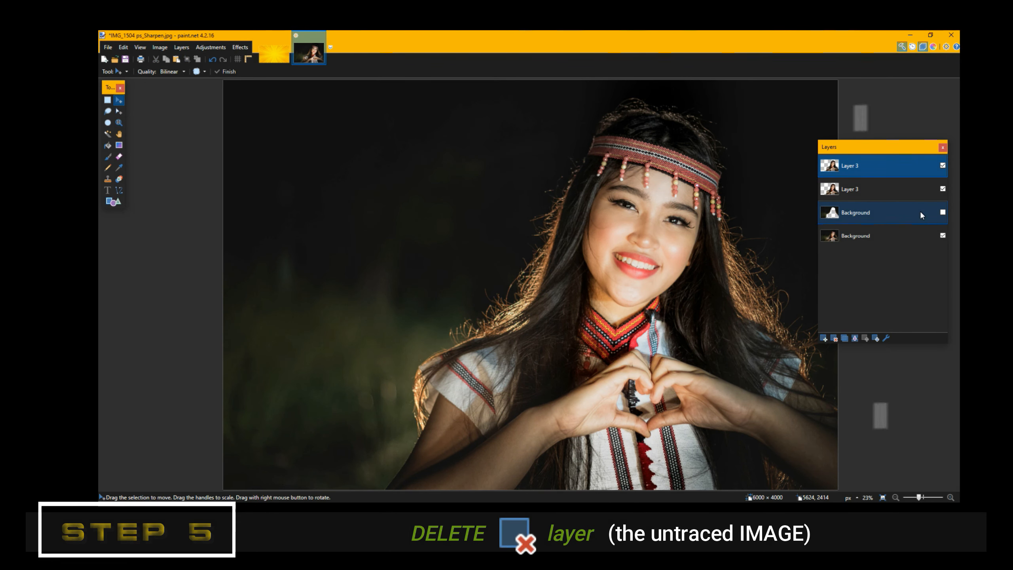
click(834, 340)
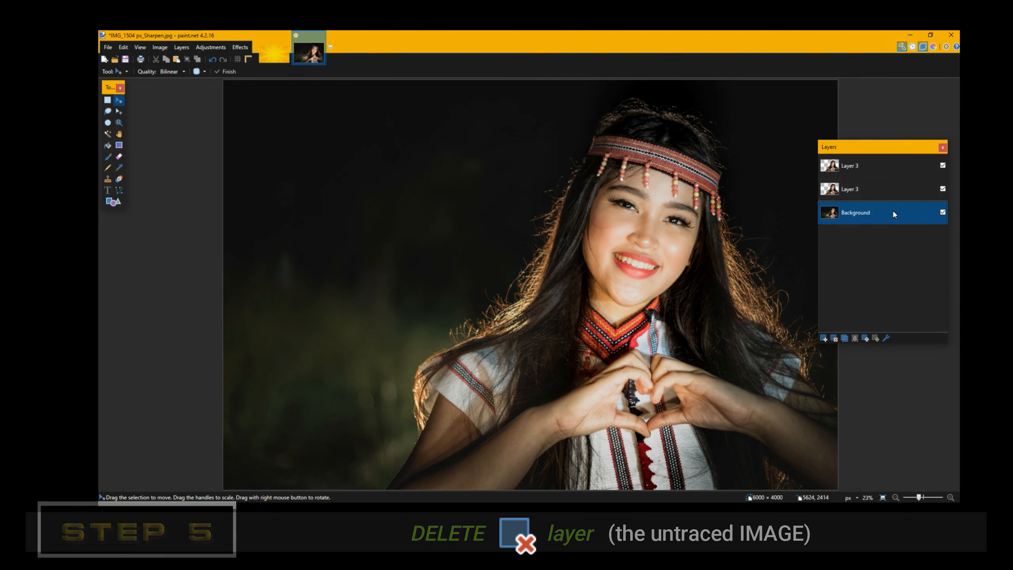
Step: Toggle the Layer 3 copies and photo background on and off to check the cut-out
click(942, 165)
click(943, 189)
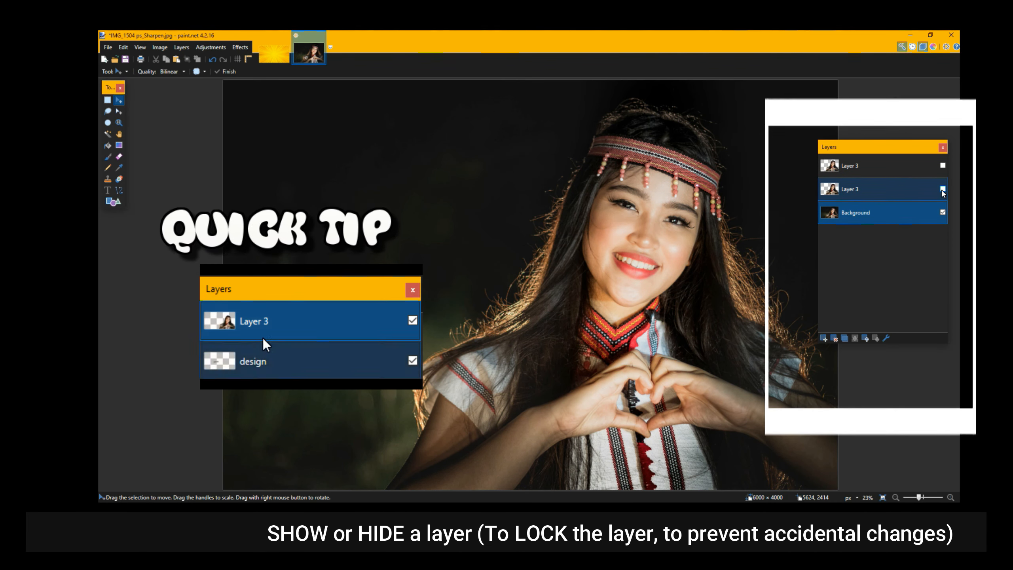
click(943, 166)
click(942, 189)
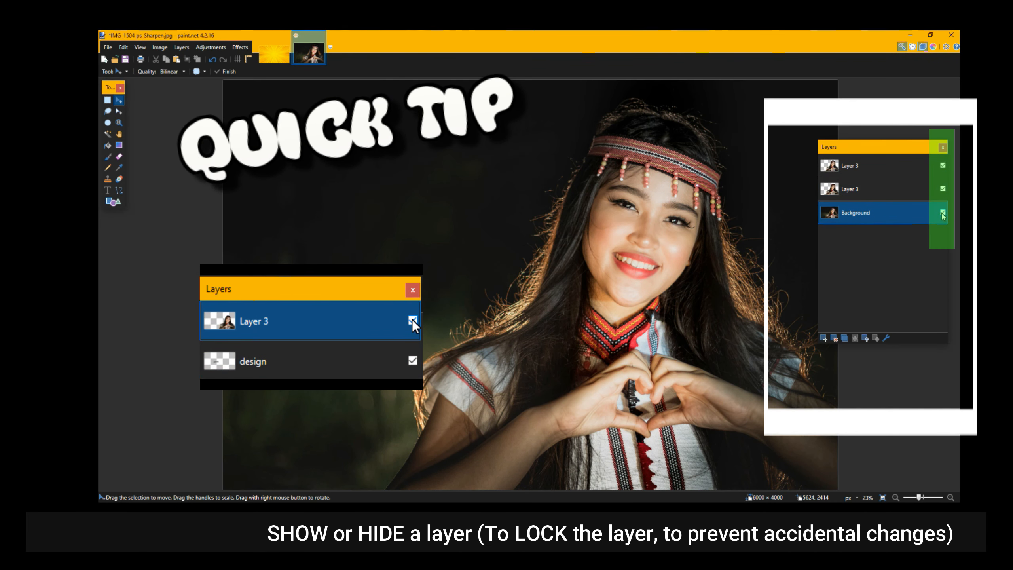
click(942, 212)
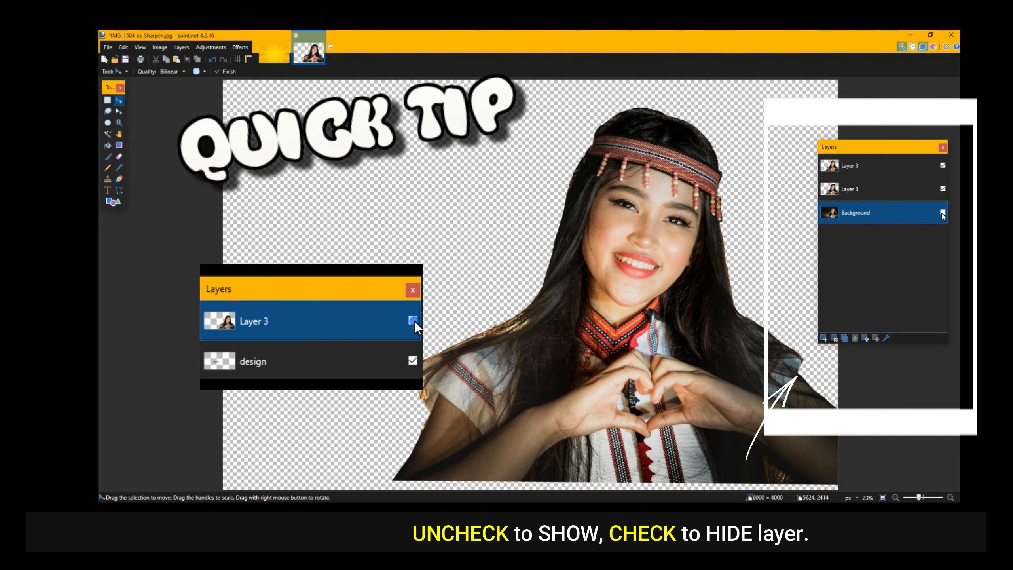
click(943, 213)
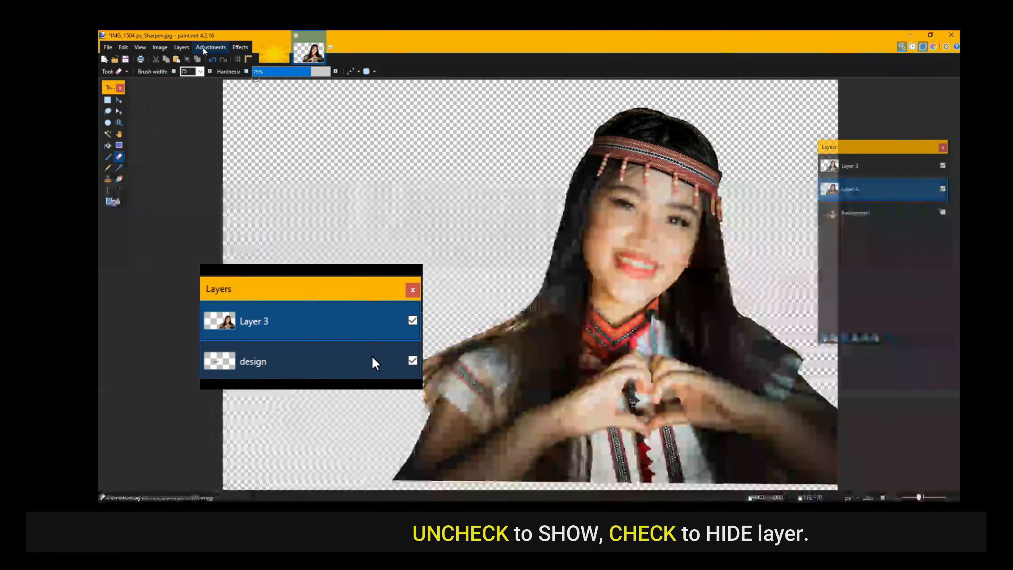
click(203, 47)
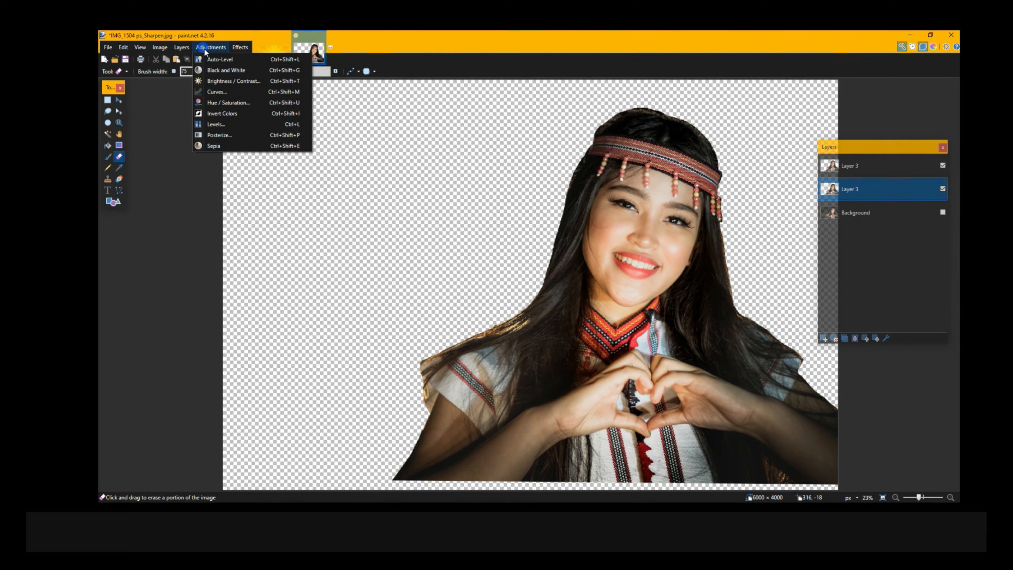
Step: Use Curves to turn the lower Layer 3 copy of the model solid white
click(211, 92)
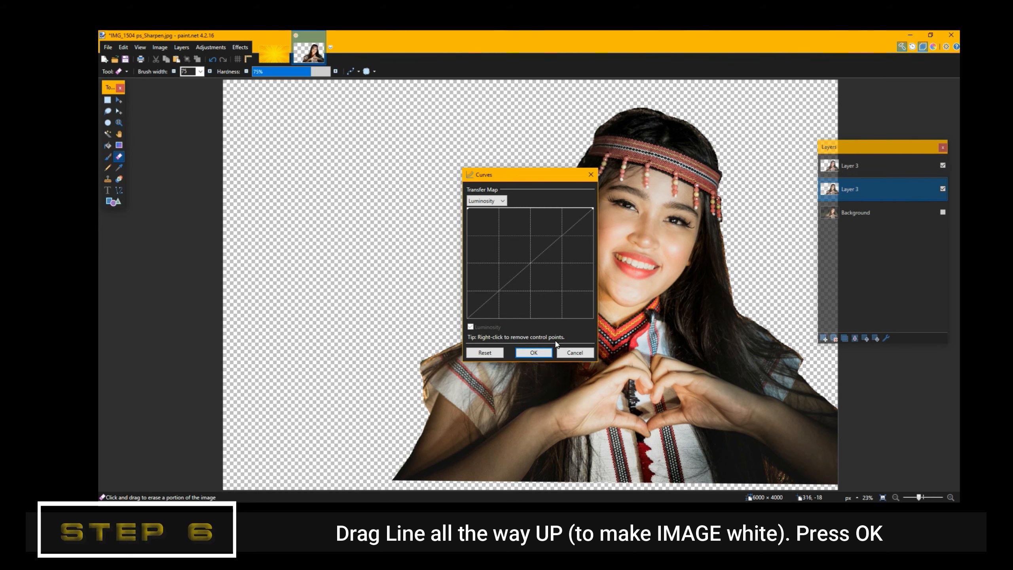
click(533, 352)
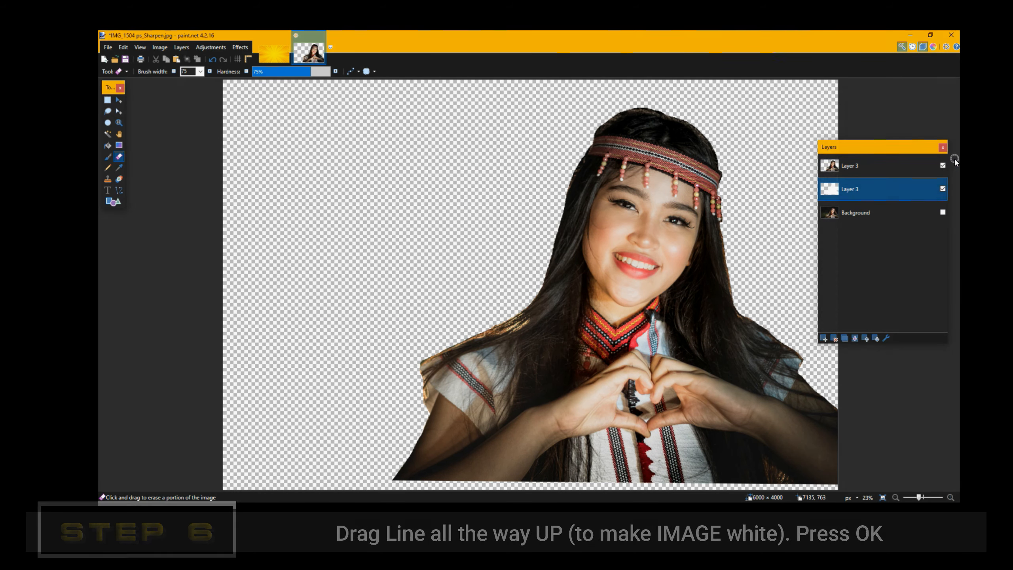
Step: Toggle layer visibility to check the white silhouette, leaving the dark background photo shown
click(944, 166)
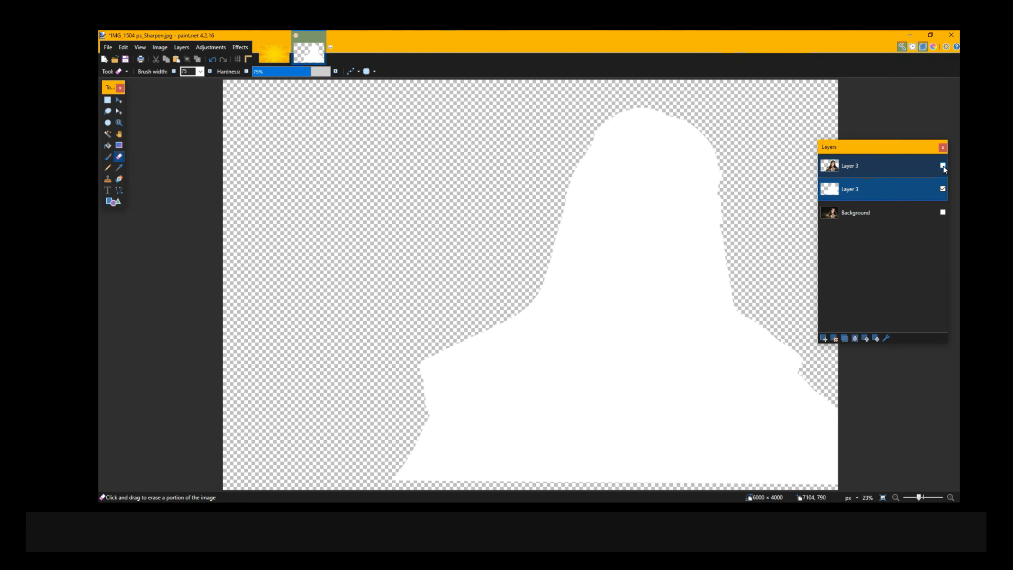
click(943, 165)
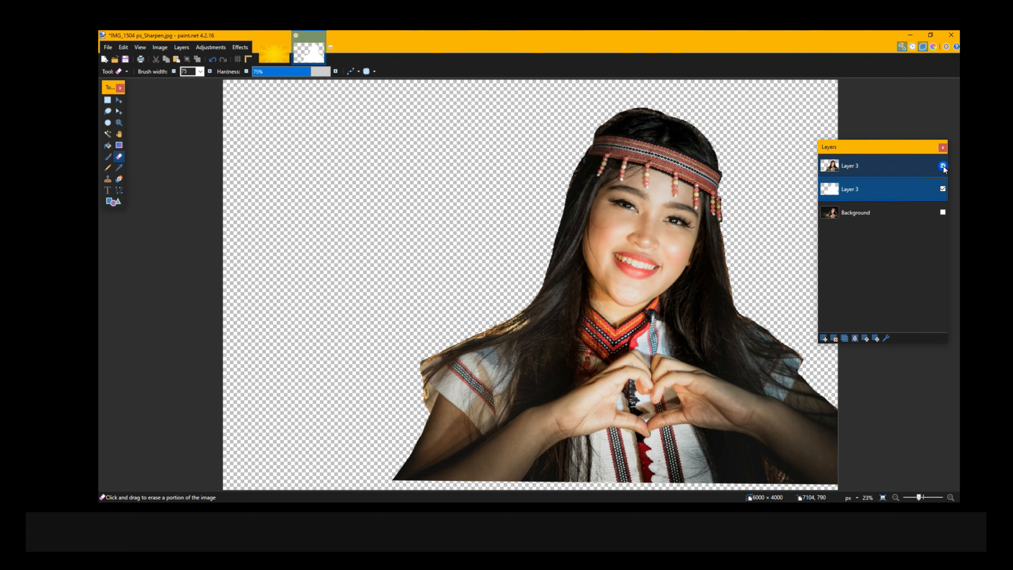
click(943, 212)
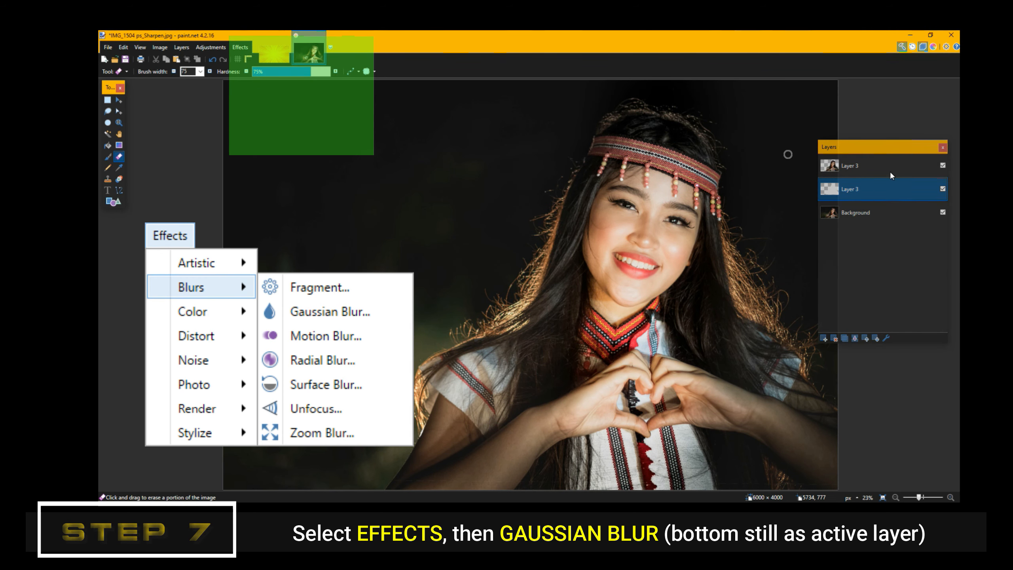
Step: Apply a Gaussian Blur with radius 200 to the white silhouette layer
click(239, 48)
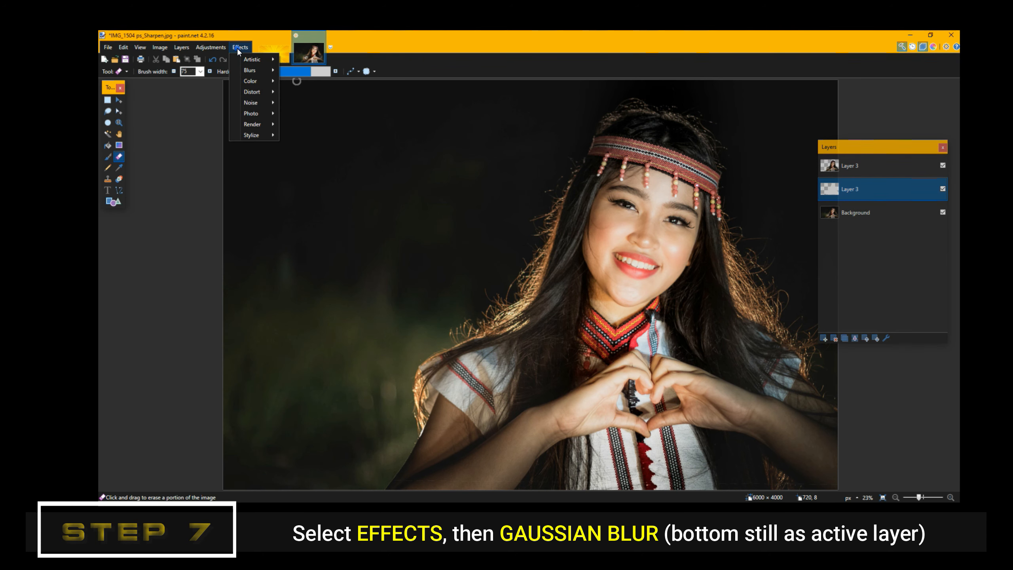
mouse_move(258, 73)
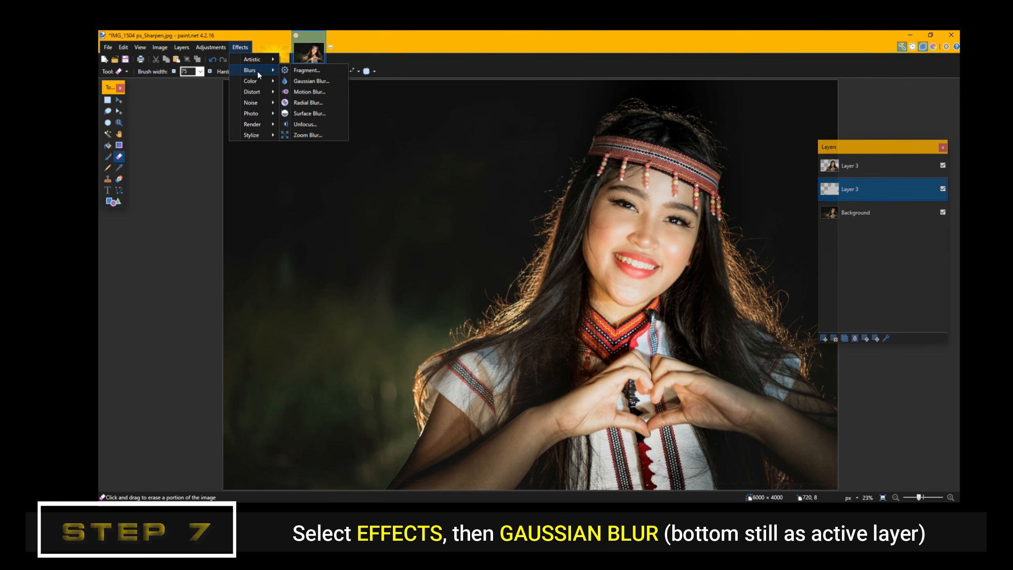
click(298, 81)
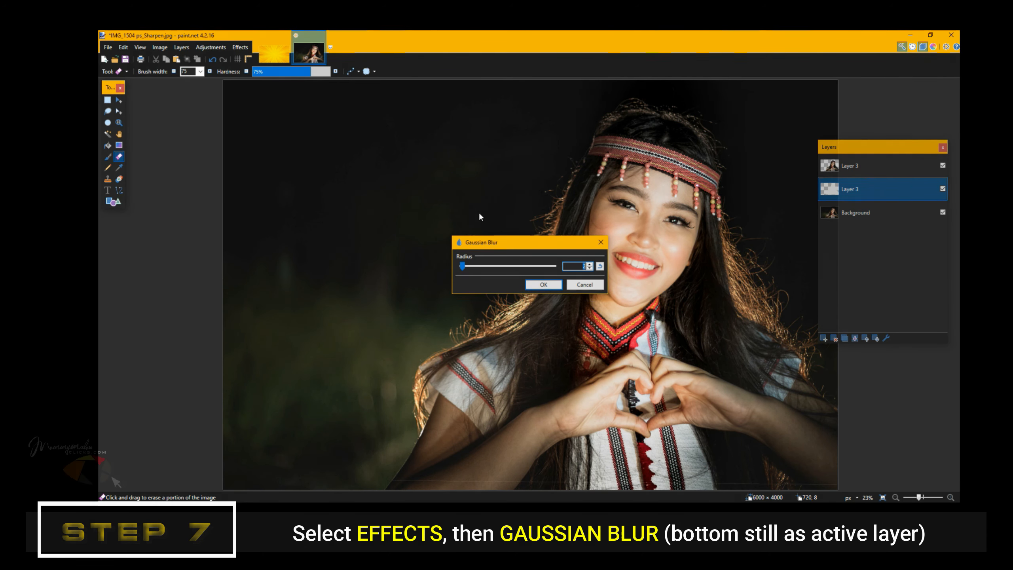
drag(462, 266, 563, 267)
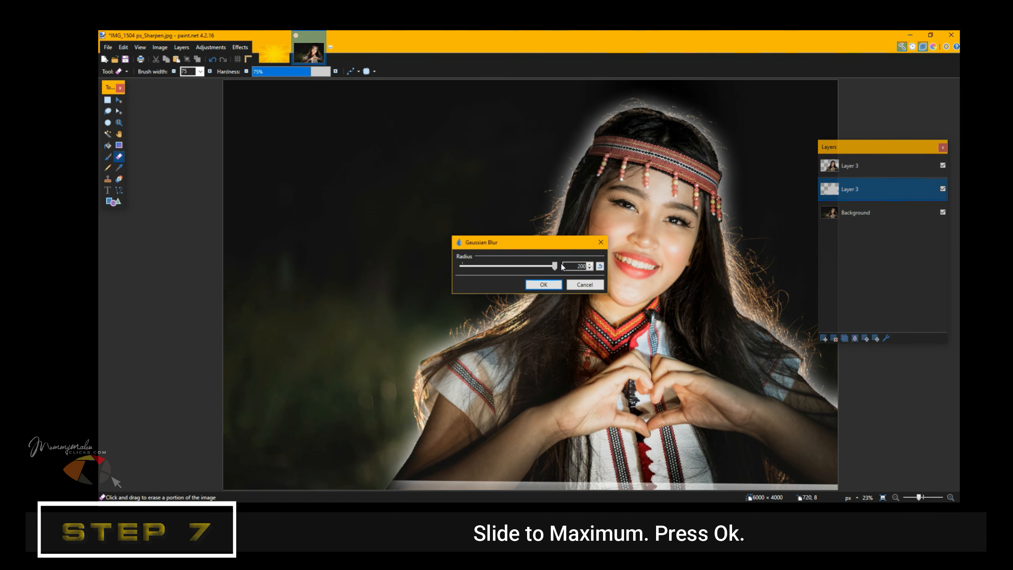
click(543, 284)
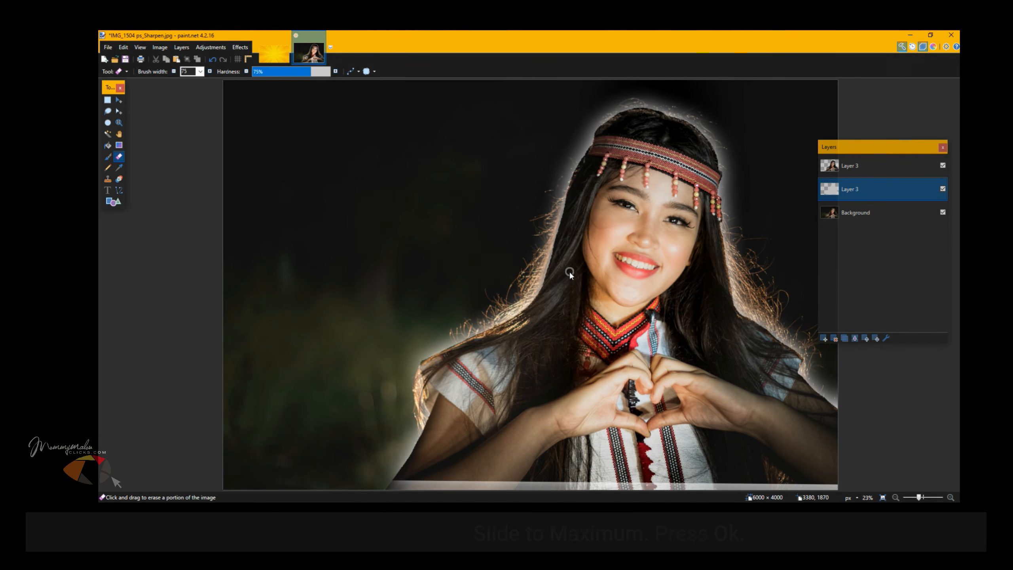
click(240, 49)
Step: Quantize the blurred layer with transparency threshold 67 to form a crisp white outline
mouse_move(247, 94)
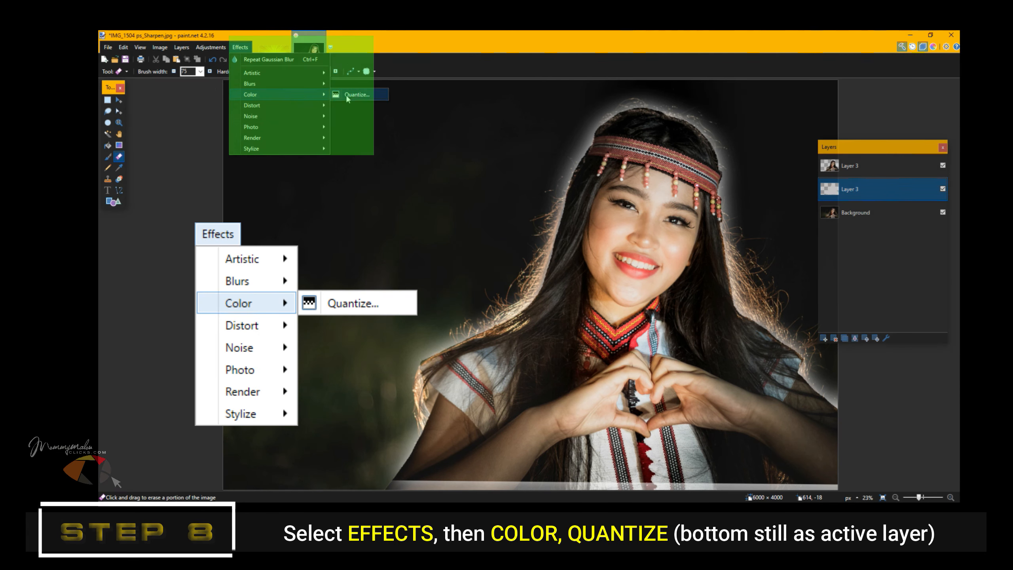
click(344, 95)
drag(508, 291, 488, 292)
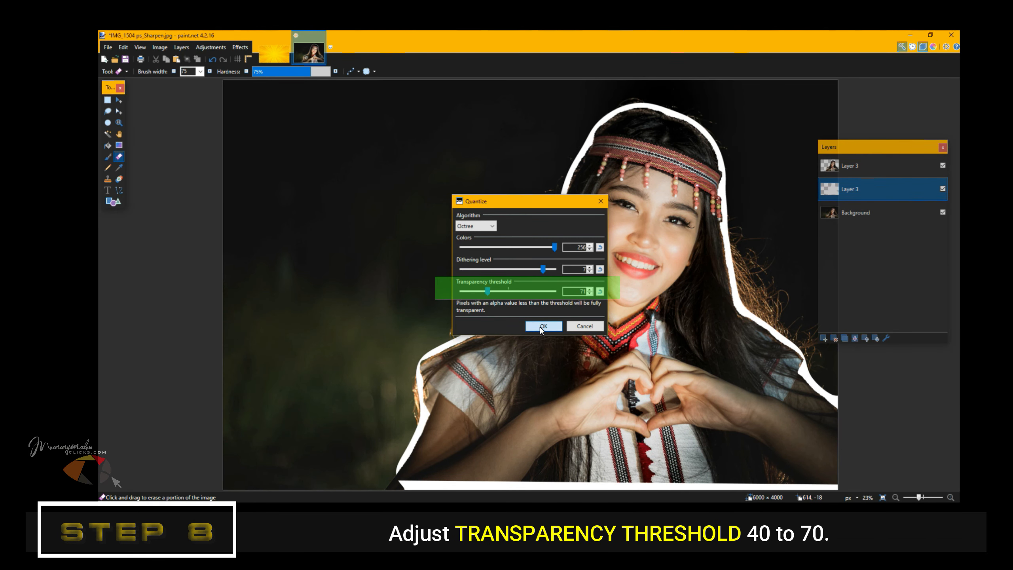
click(541, 325)
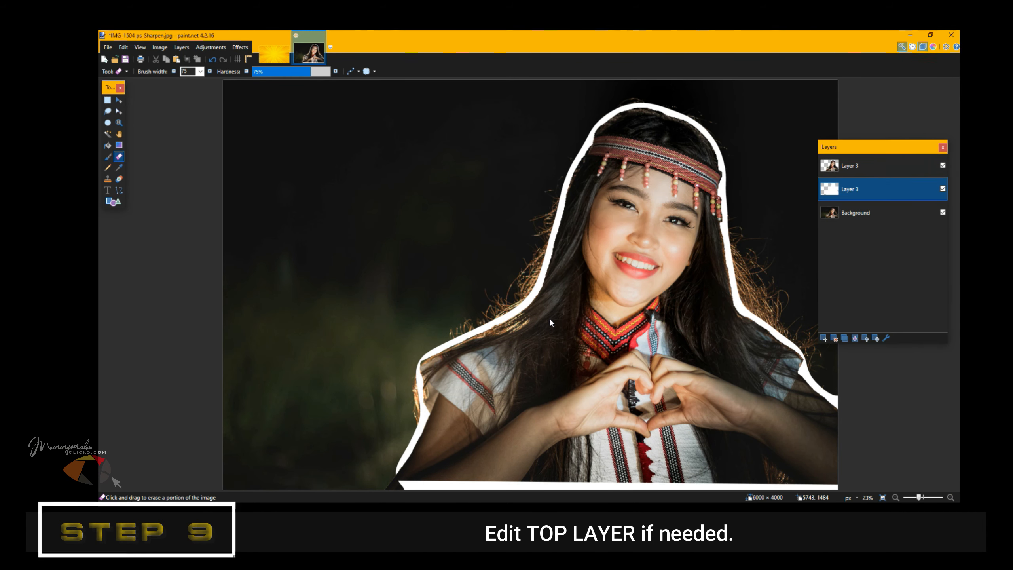
click(884, 168)
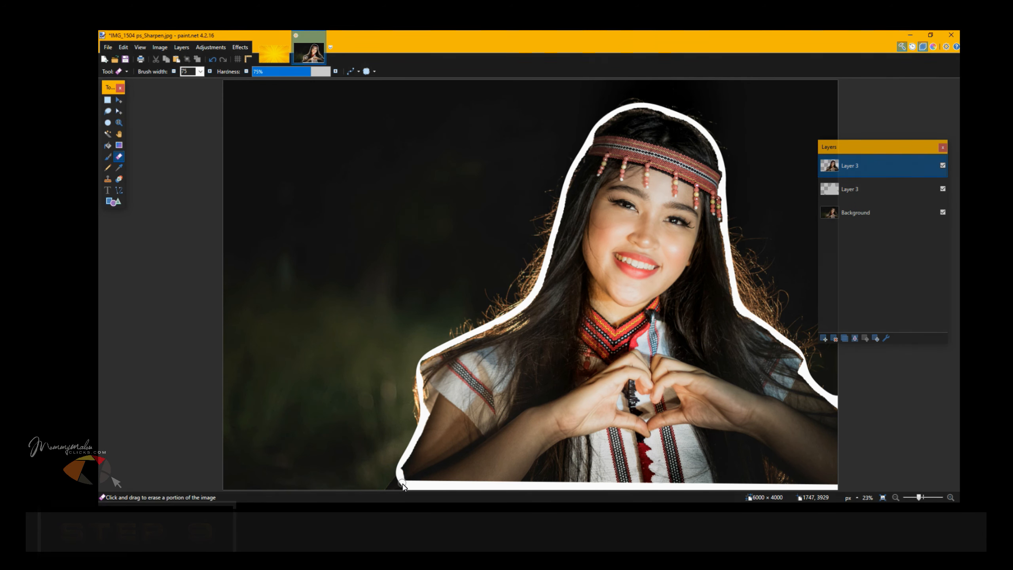
Step: Delete the original photo layer and merge the cut-out down onto its white outline
key(s)
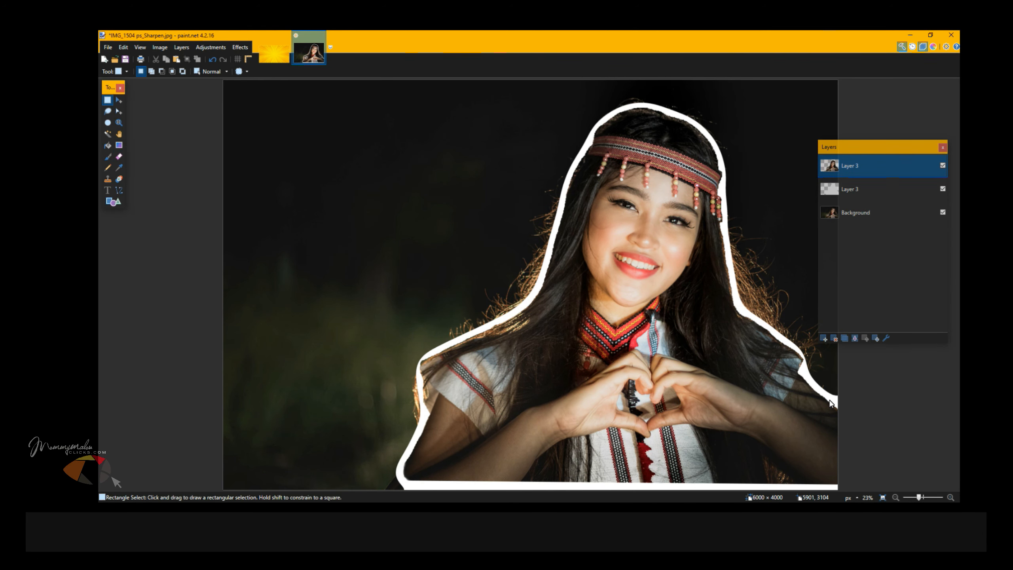
click(896, 214)
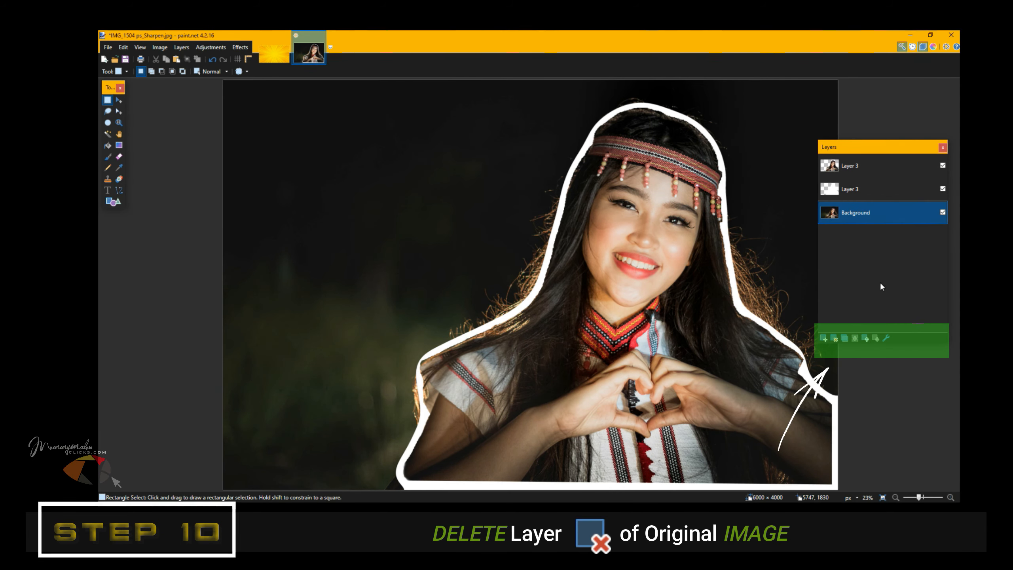
click(834, 338)
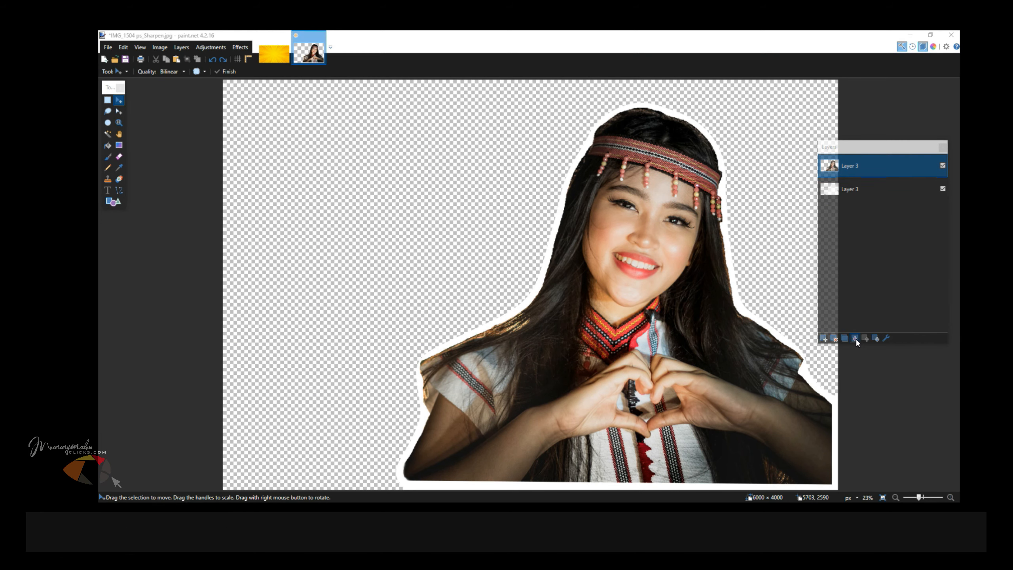
click(856, 339)
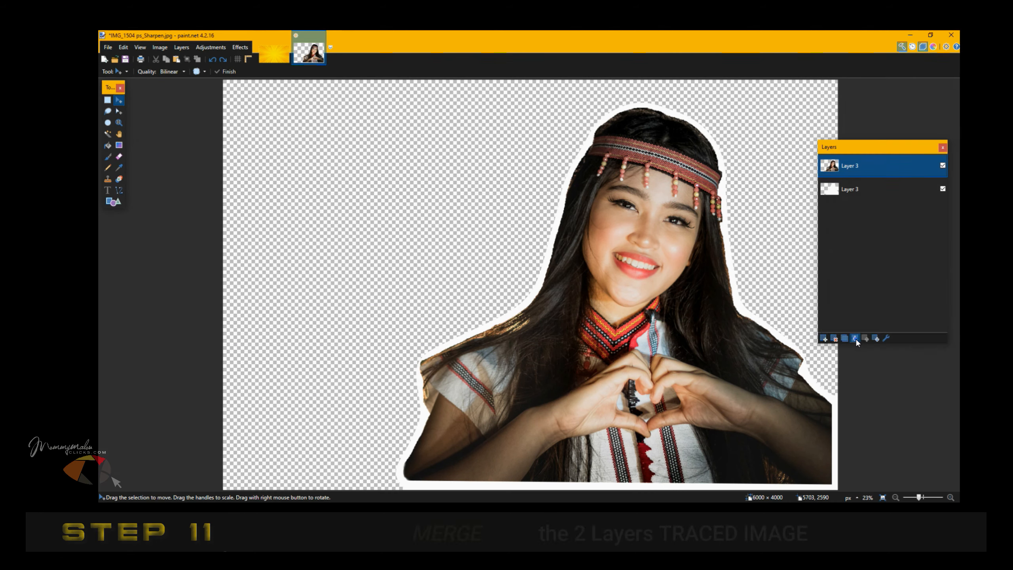
Step: Add an empty layer beneath the merged cut-out and switch to 923.jpg
click(824, 338)
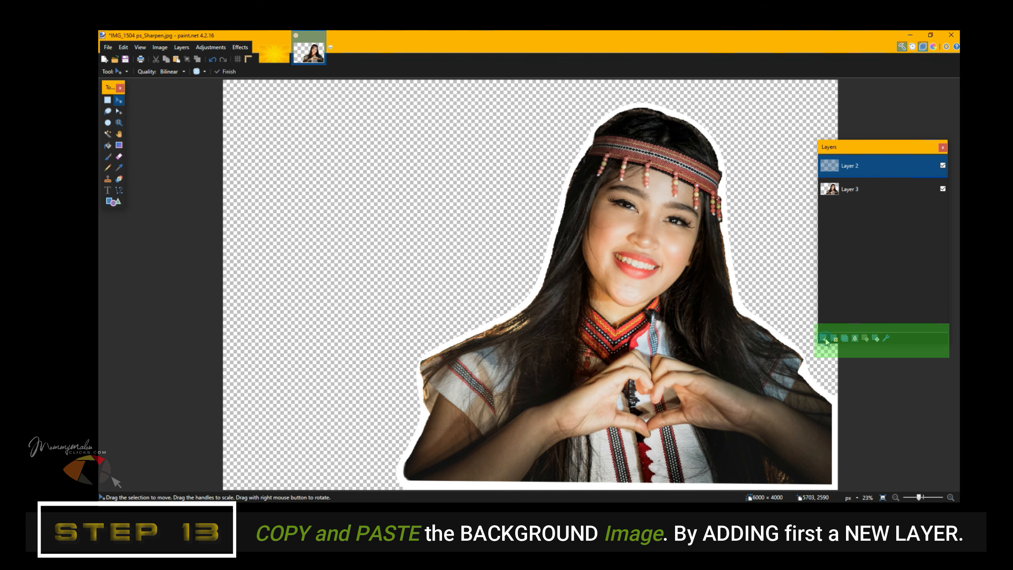
drag(869, 167, 869, 201)
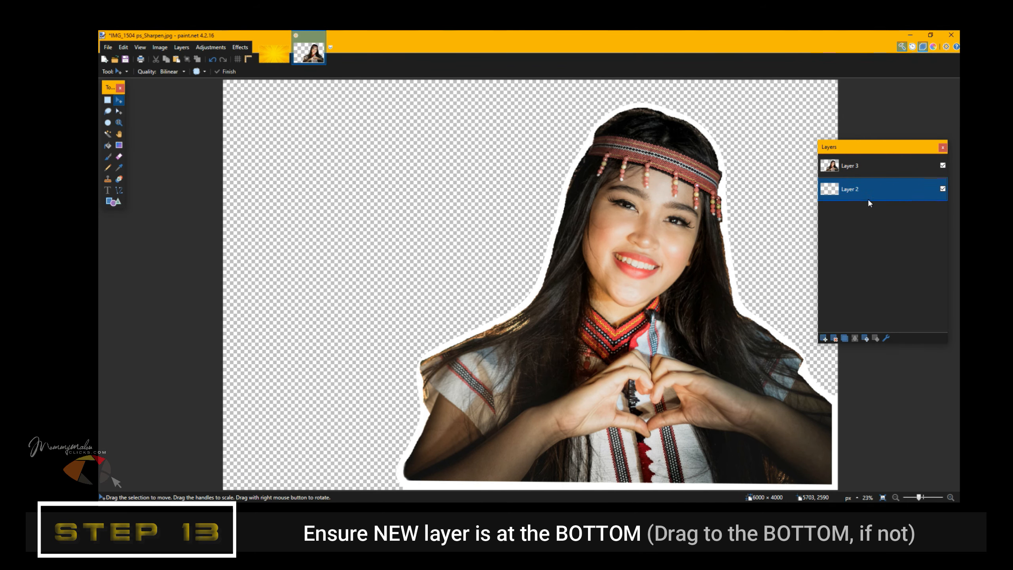
click(273, 53)
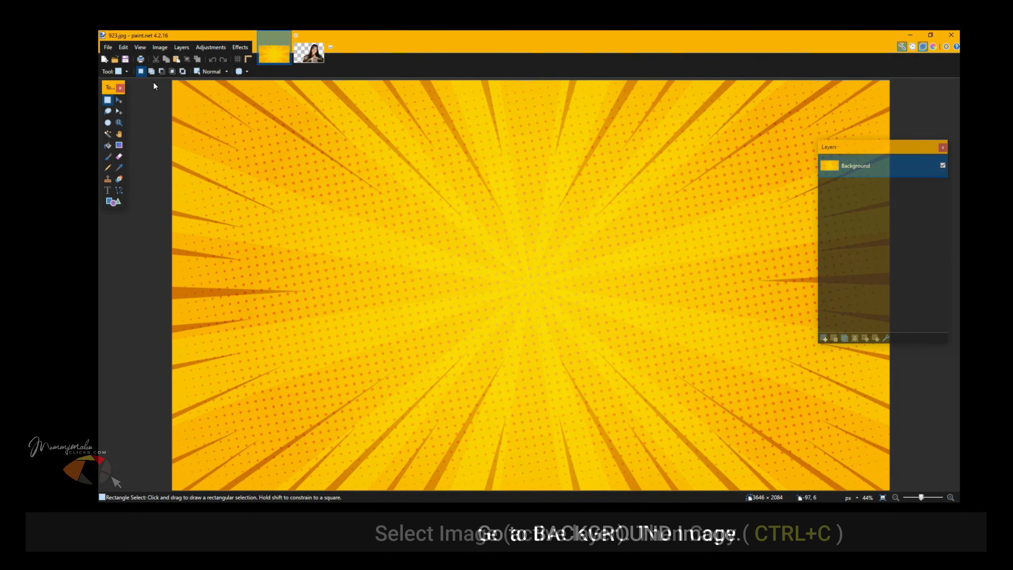
Step: Copy the entire yellow burst from 923.jpg onto Layer 2 and stretch it to fill the canvas
key(ctrl+a)
click(195, 104)
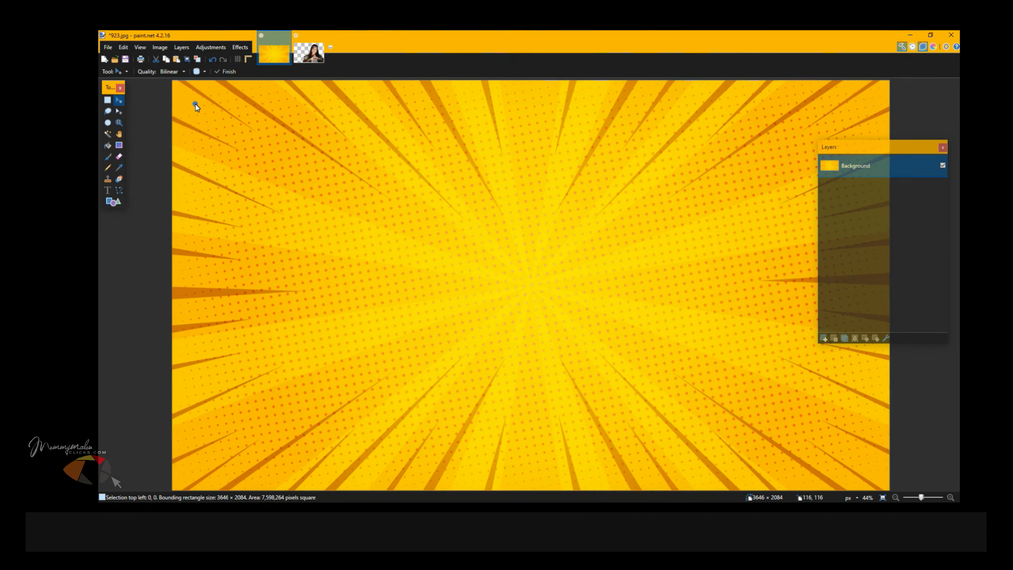
click(309, 58)
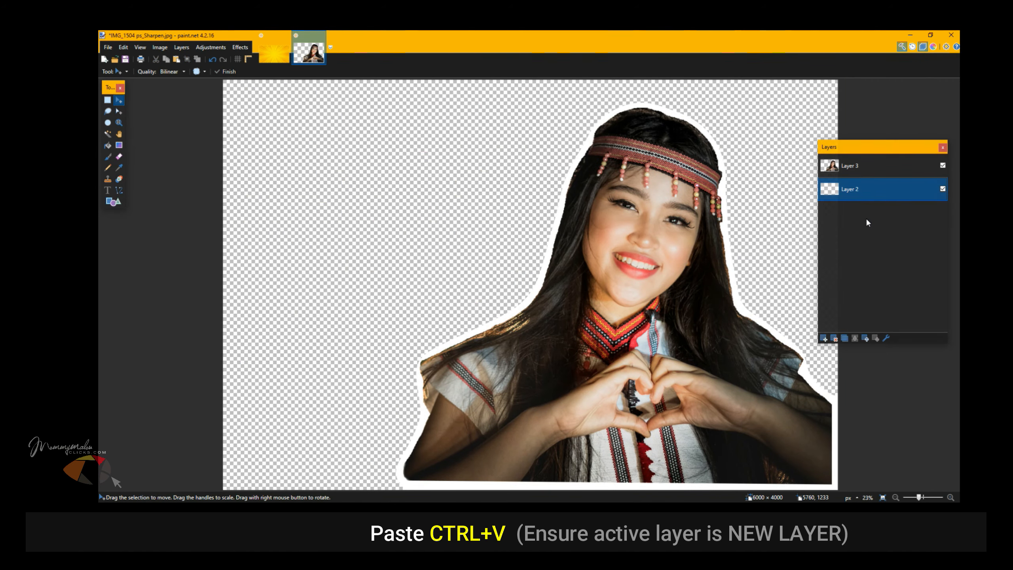
key(ctrl+v)
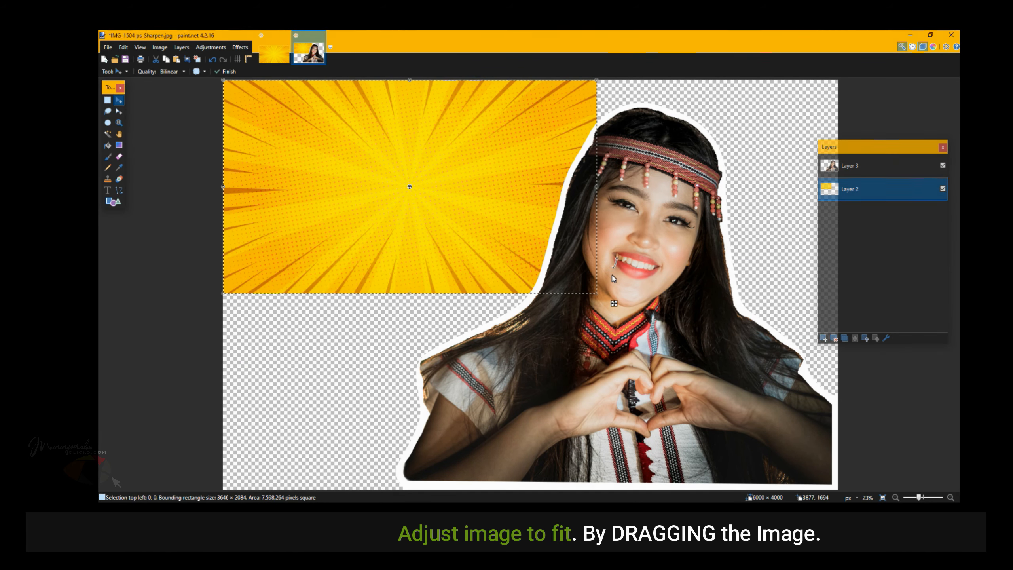
drag(596, 298, 841, 505)
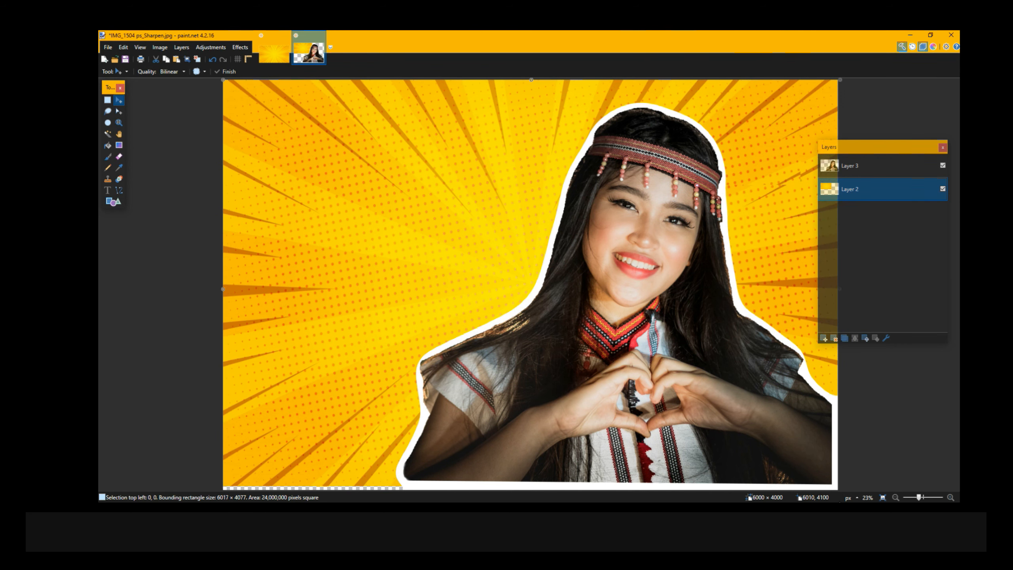